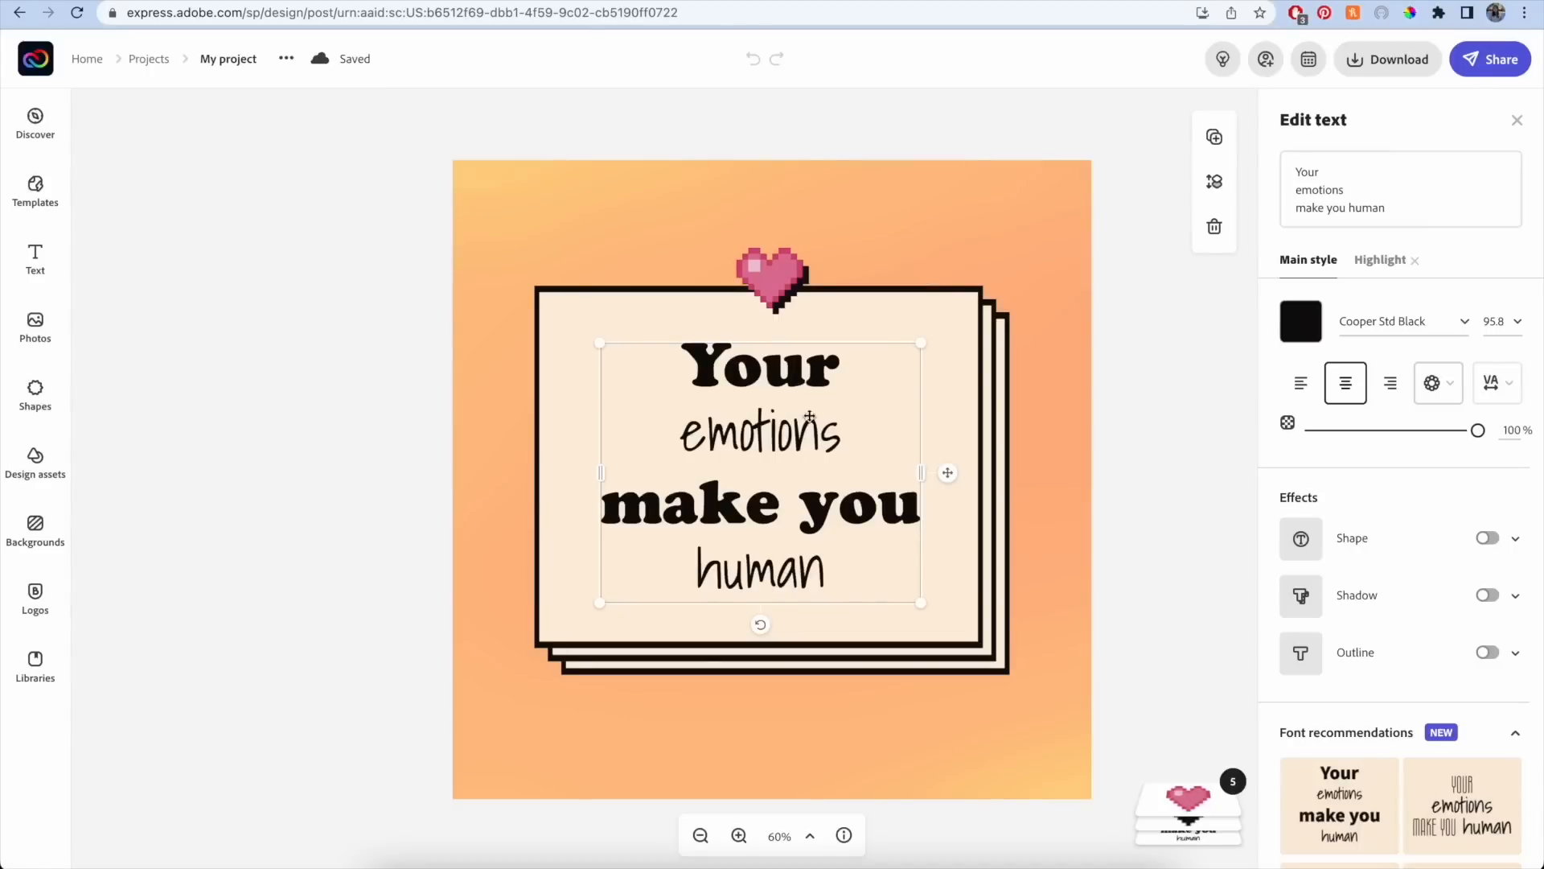
pyautogui.scroll(-2, 1403, 309)
pyautogui.scroll(-1, 1403, 308)
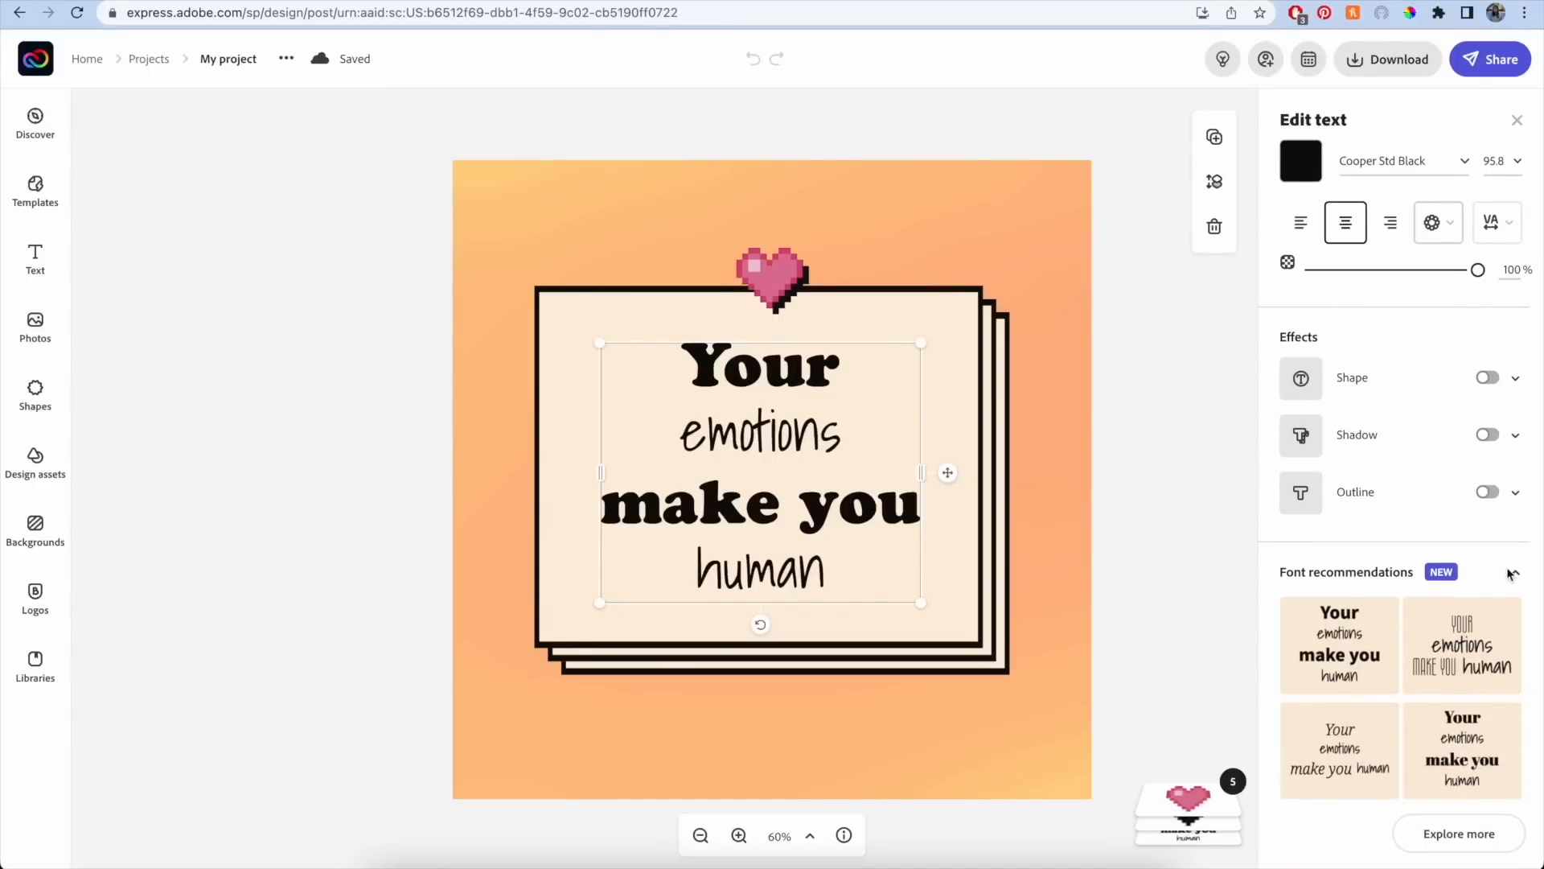
# Expand the font recommendations and preview bold, bold italic and outlined display fonts on the quote.
pyautogui.click(1480, 835)
pyautogui.scroll(-1, 1474, 838)
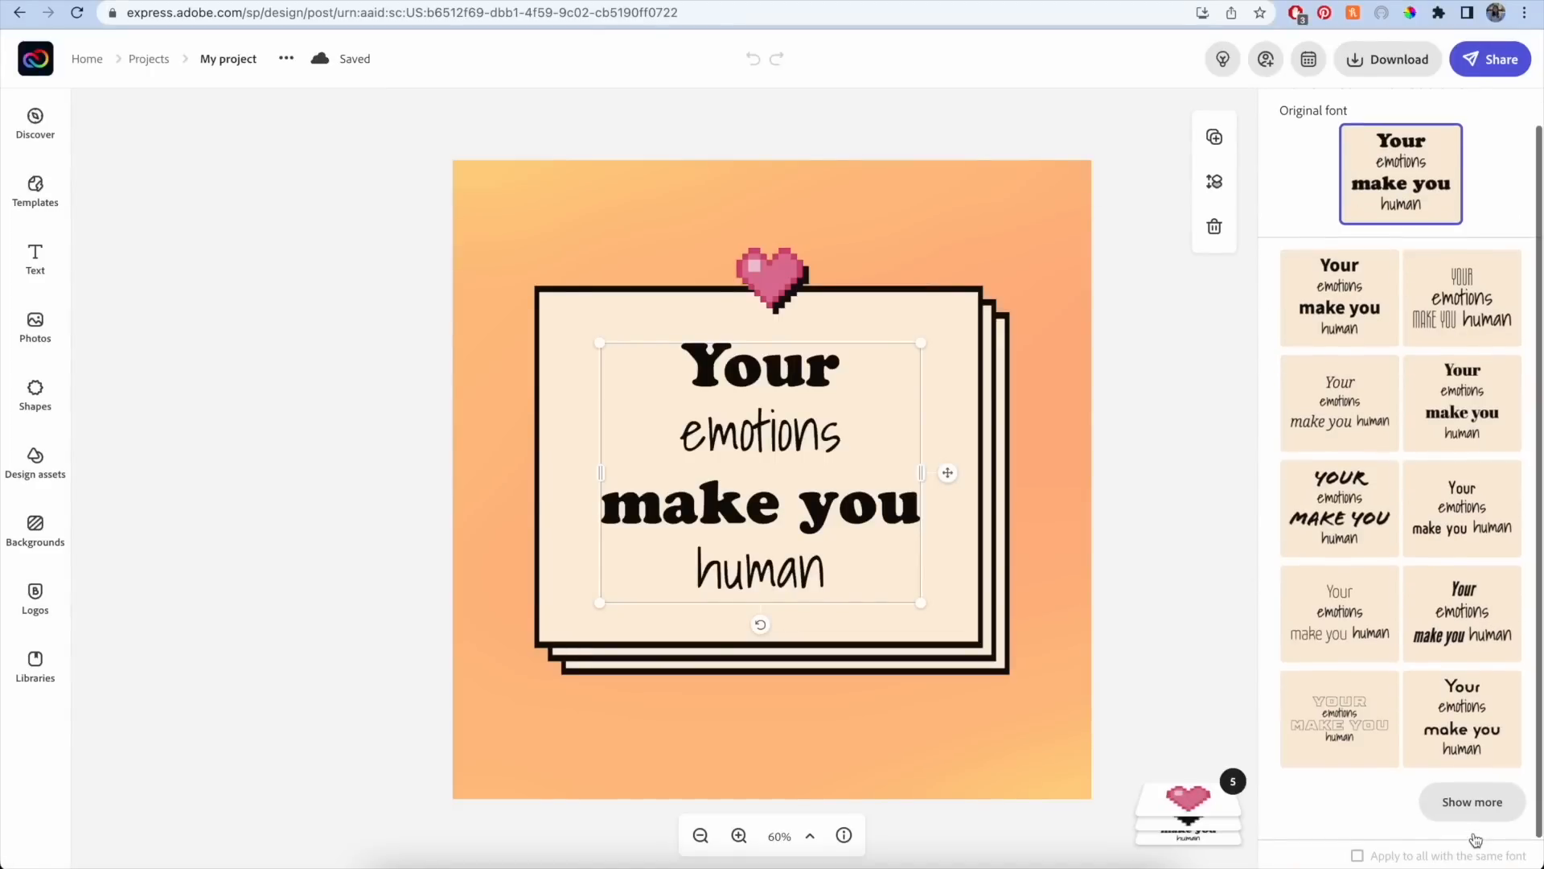
pyautogui.click(1472, 801)
pyautogui.click(1460, 356)
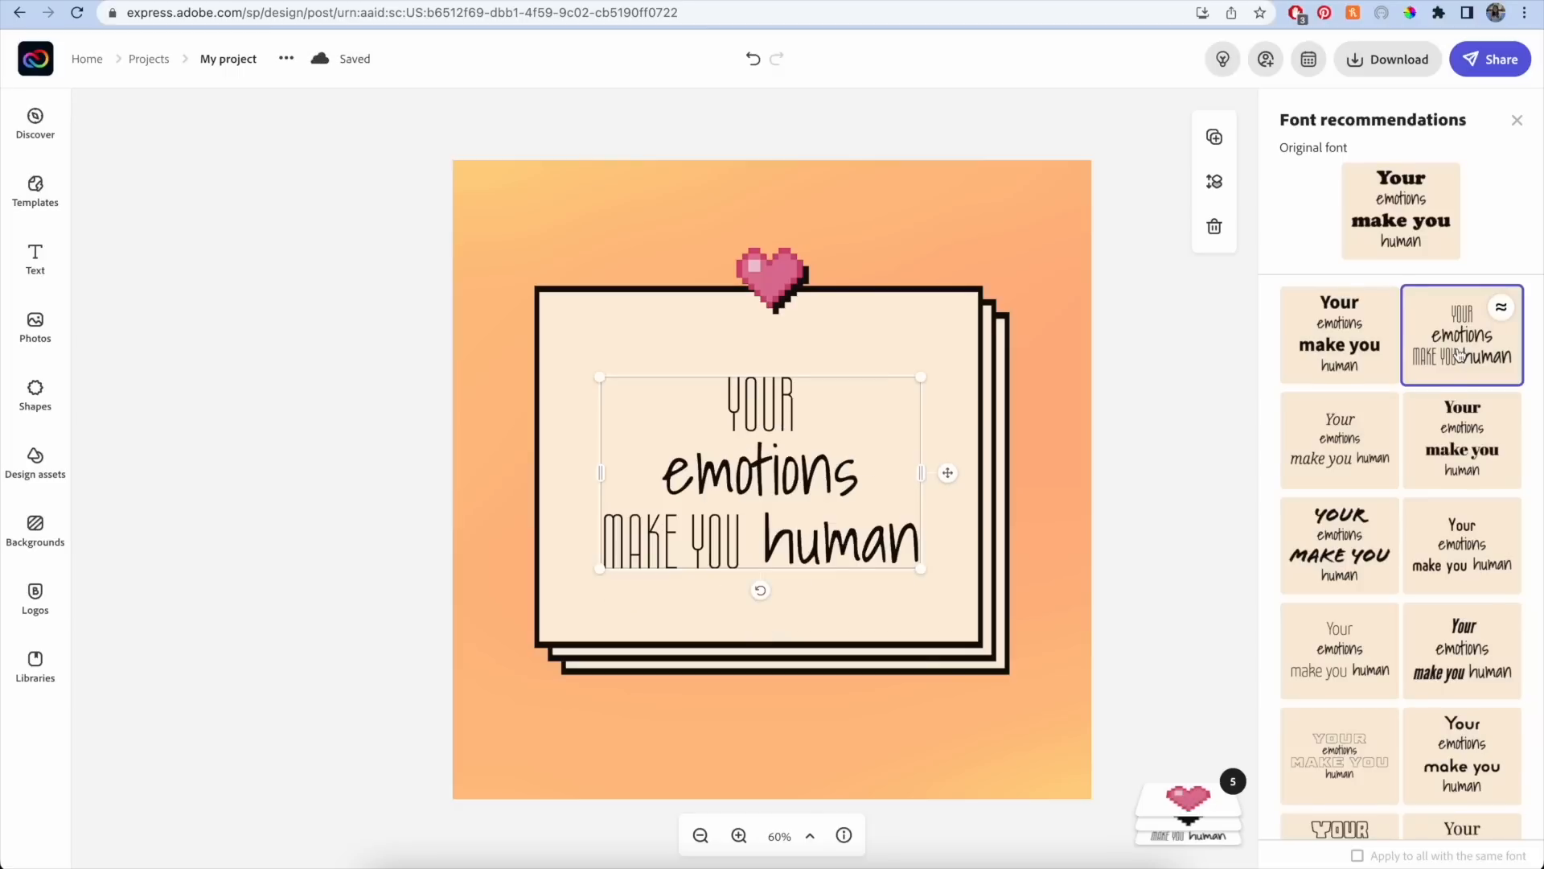
pyautogui.scroll(-2, 1460, 356)
pyautogui.click(1453, 356)
pyautogui.scroll(-4, 1448, 374)
pyautogui.click(1434, 408)
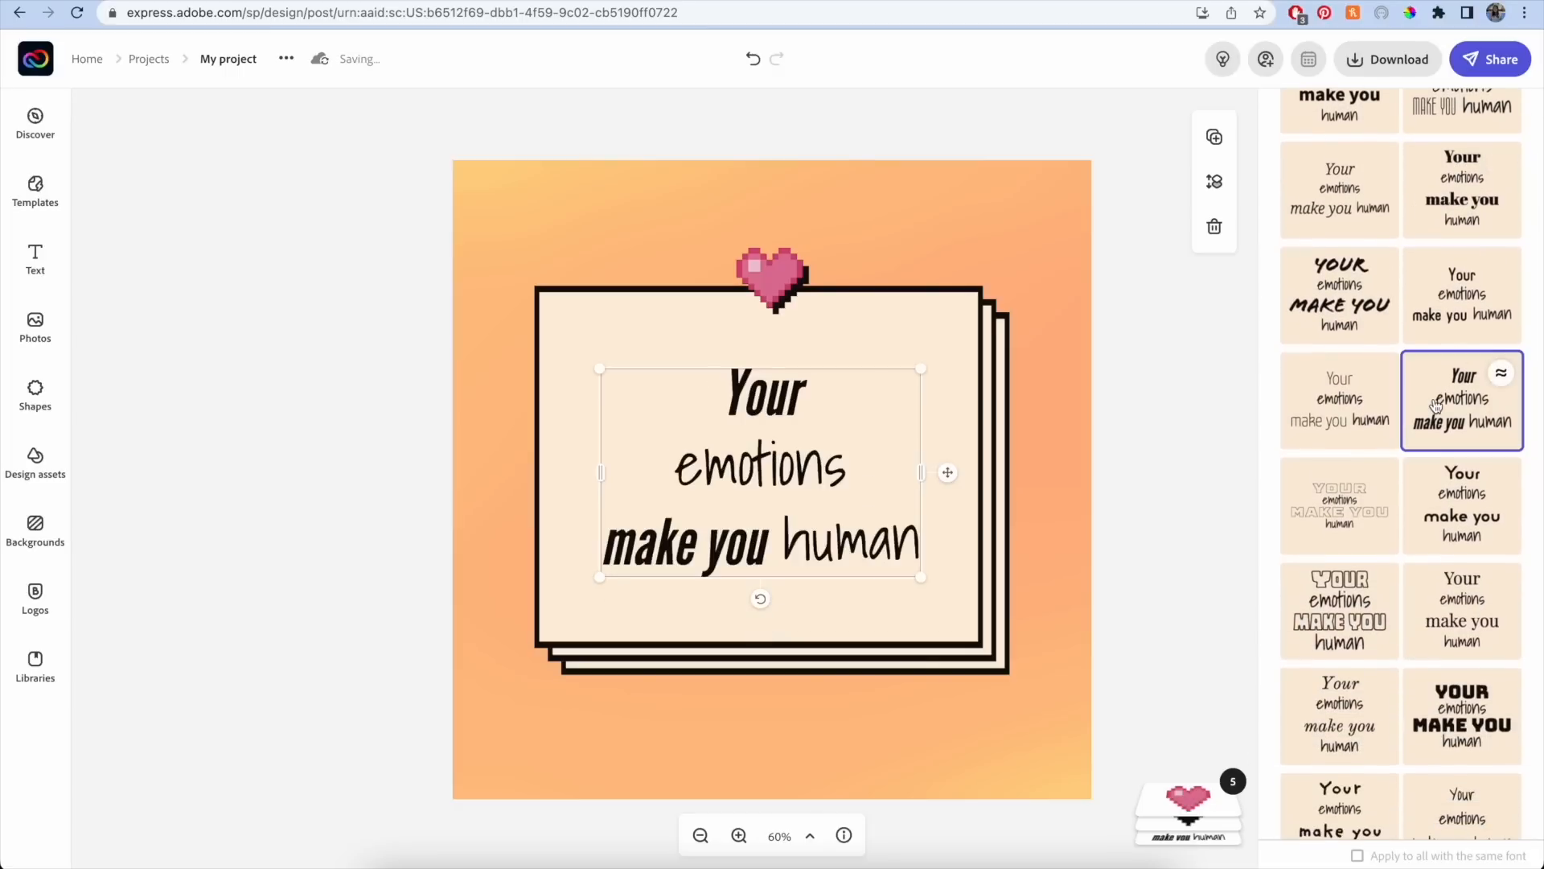
pyautogui.scroll(-1, 1434, 408)
pyautogui.click(1315, 457)
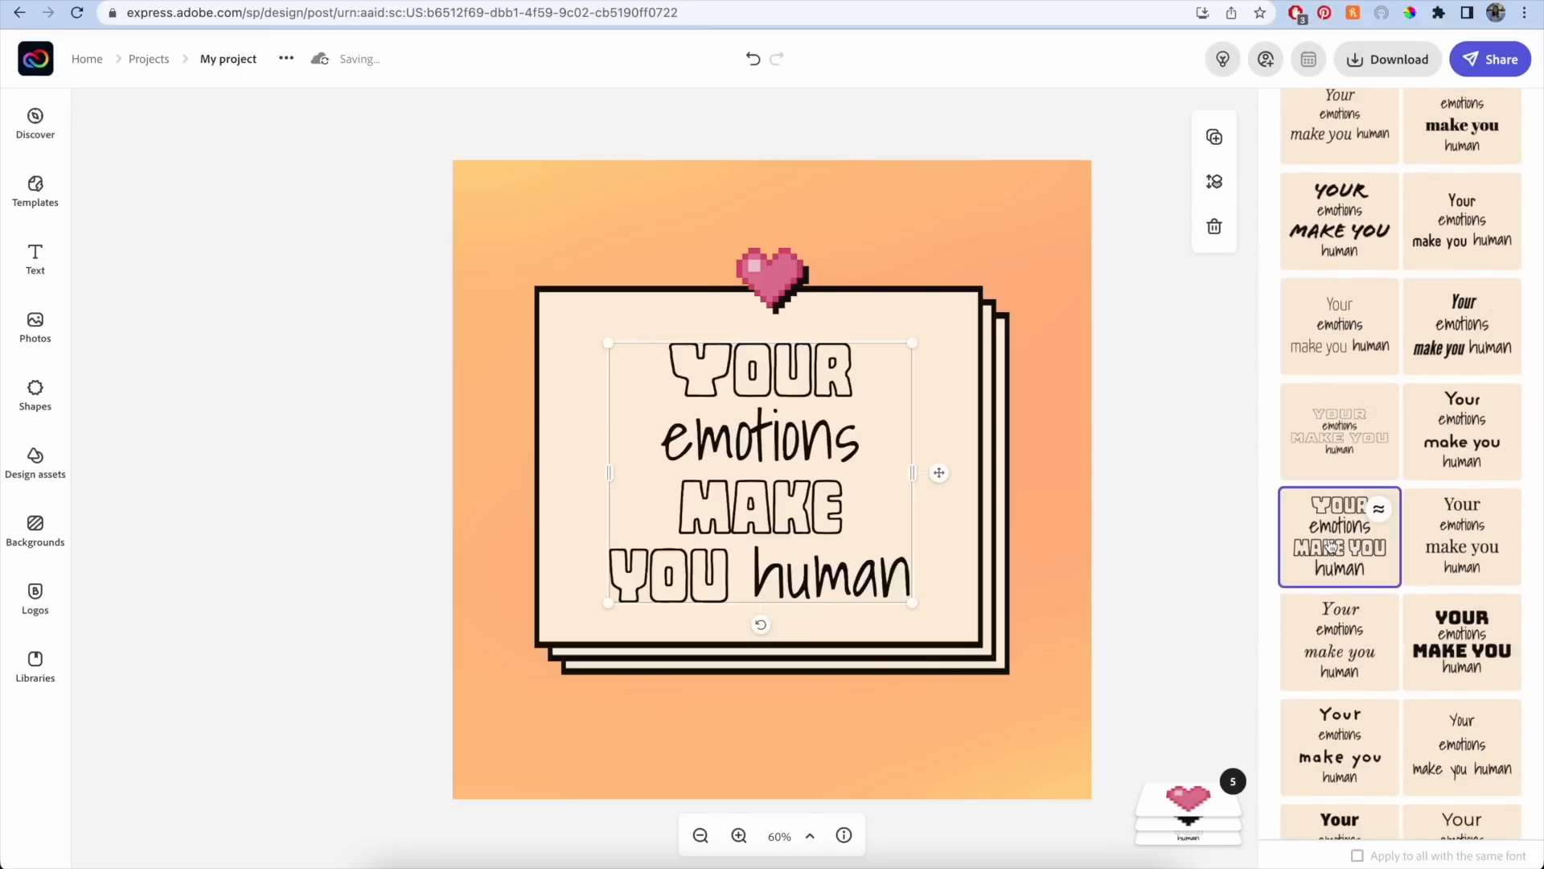
# Try heavy all-caps, bold sans and tall serif fonts, settling on the serif all-caps style.
pyautogui.click(1463, 645)
pyautogui.scroll(-1, 1463, 661)
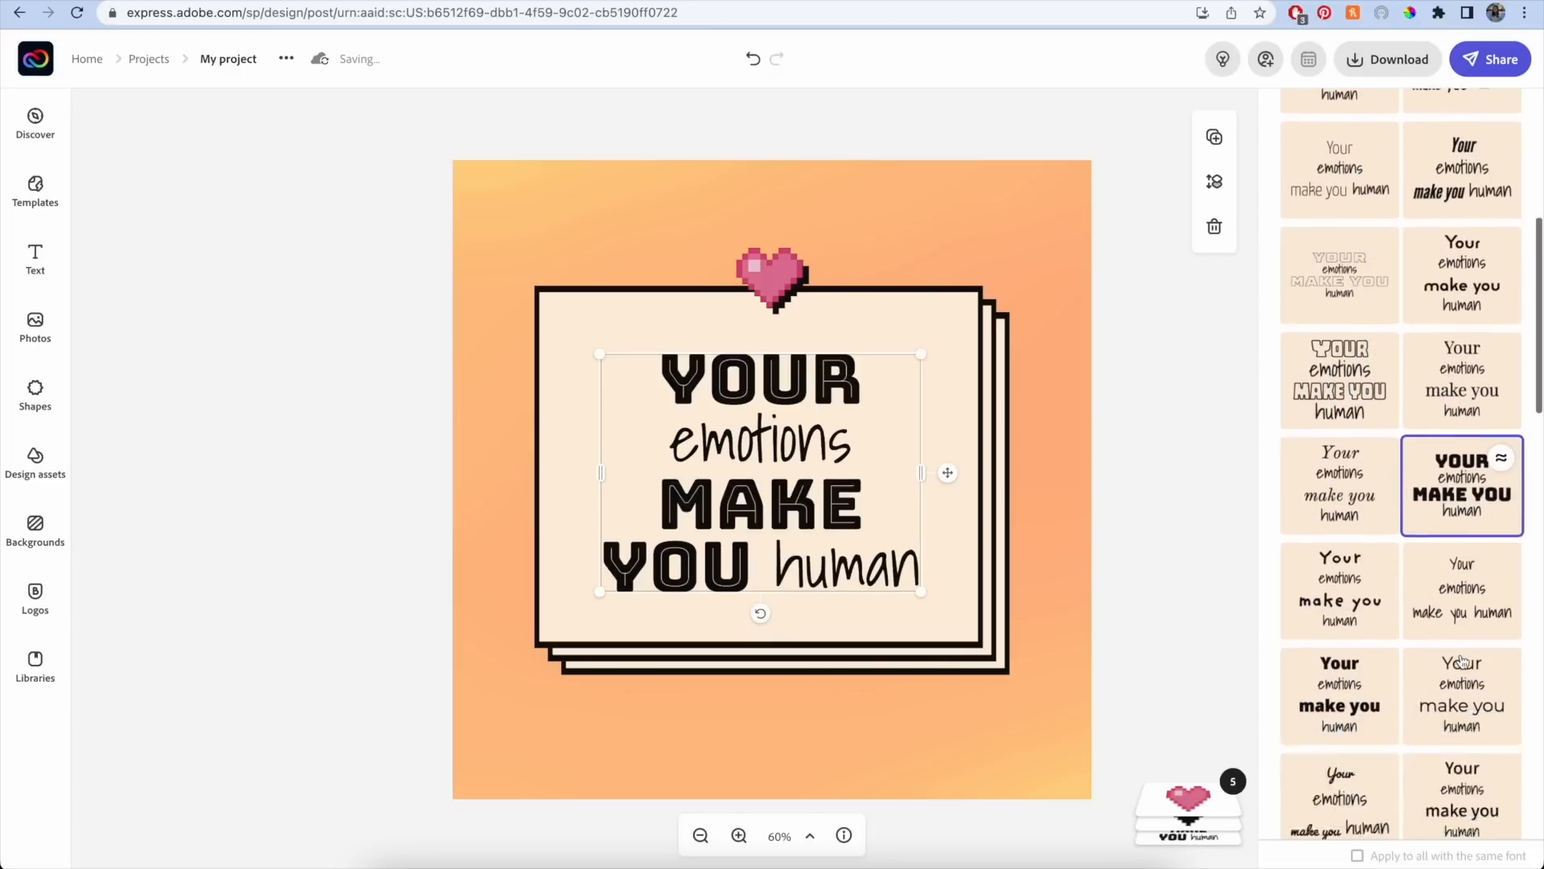
pyautogui.scroll(-1, 1463, 662)
pyautogui.scroll(-1, 1462, 662)
pyautogui.click(1340, 521)
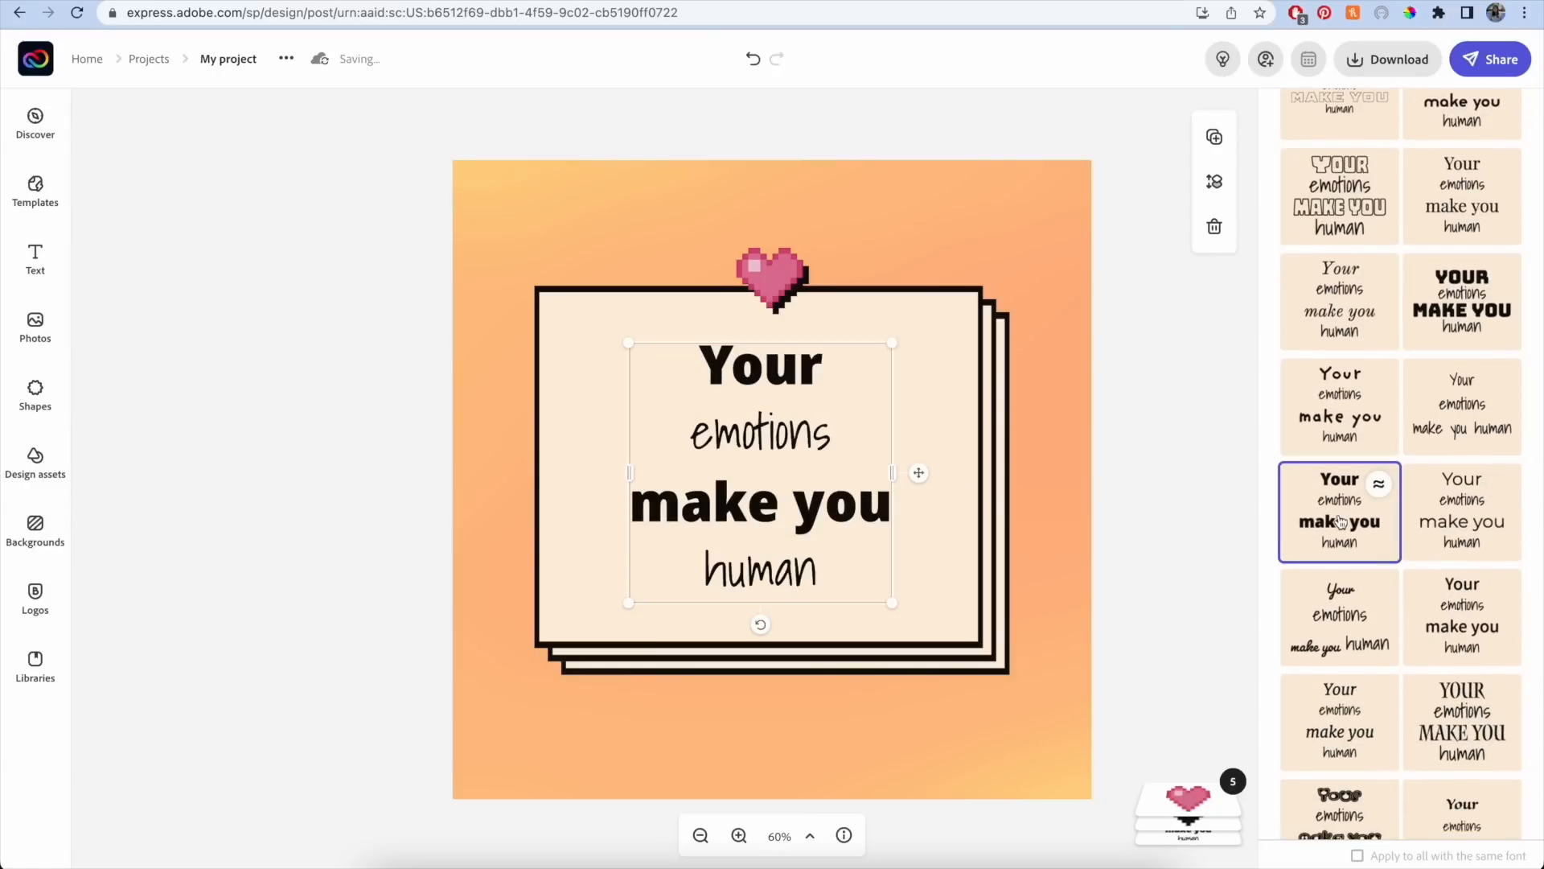
pyautogui.scroll(-1, 1387, 531)
pyautogui.scroll(-1, 1425, 537)
pyautogui.click(1454, 545)
pyautogui.scroll(-1, 1453, 546)
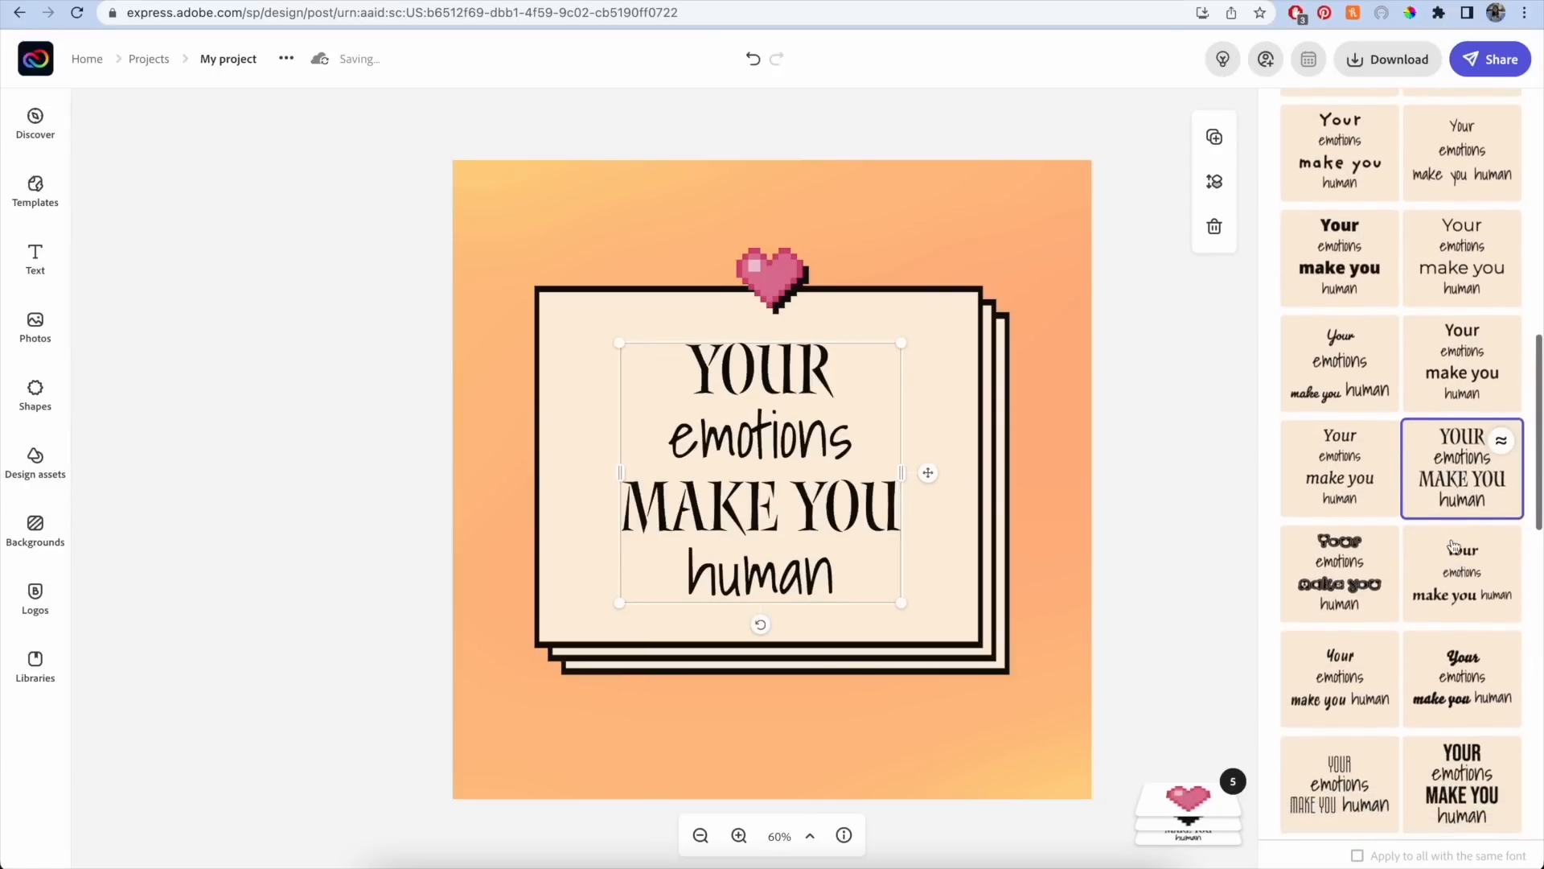
pyautogui.click(1454, 546)
pyautogui.click(1448, 648)
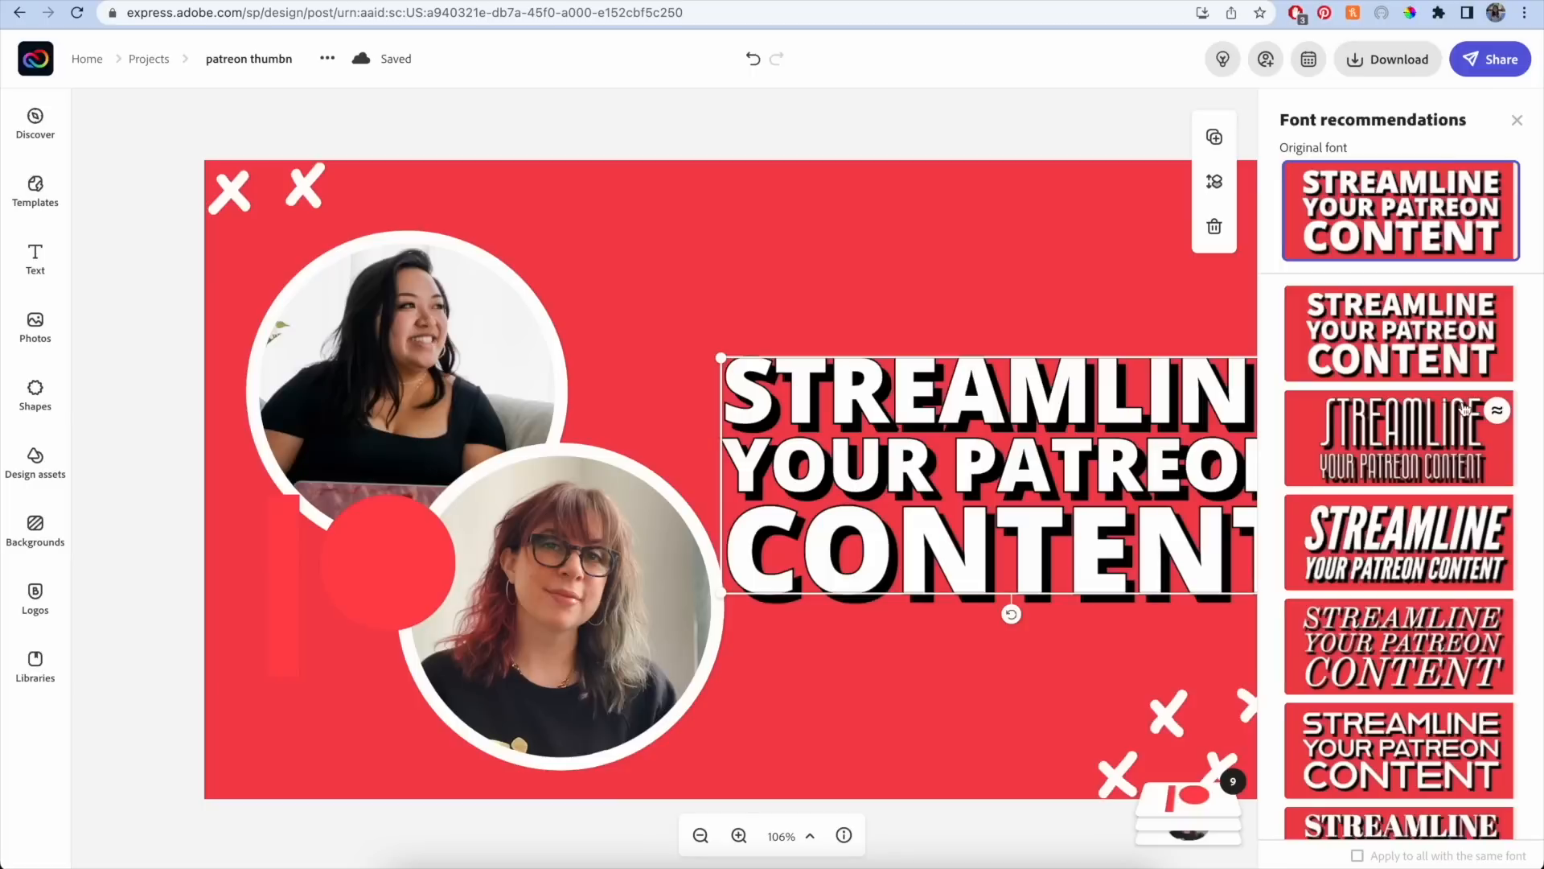
pyautogui.scroll(-2, 1464, 411)
pyautogui.scroll(-3, 1464, 411)
pyautogui.scroll(-3, 1464, 410)
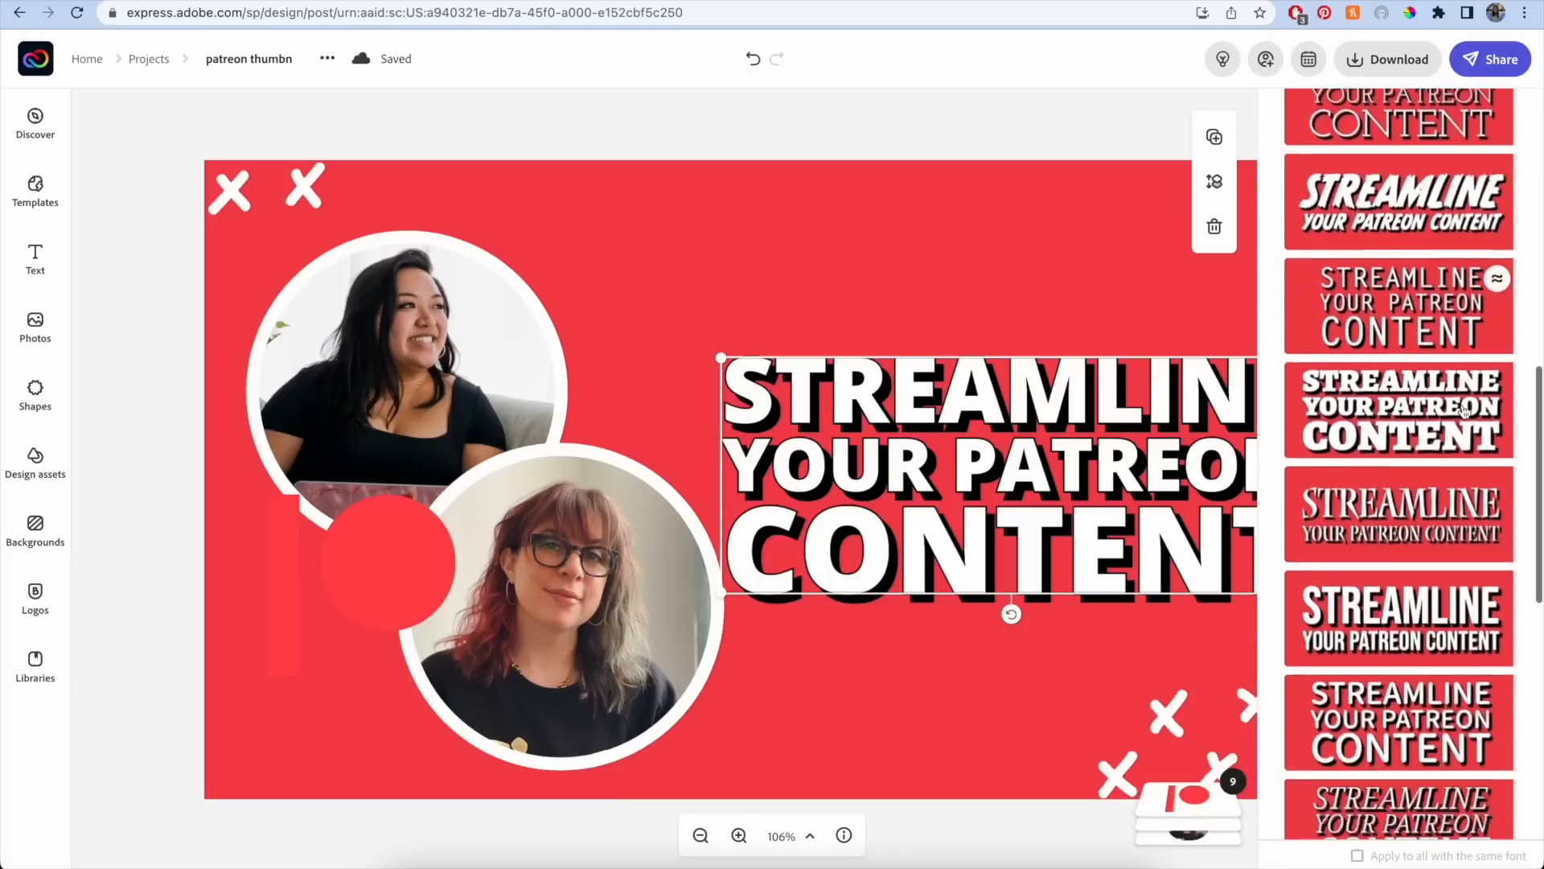
pyautogui.scroll(-3, 1464, 410)
pyautogui.scroll(-3, 1463, 410)
pyautogui.scroll(-3, 1464, 405)
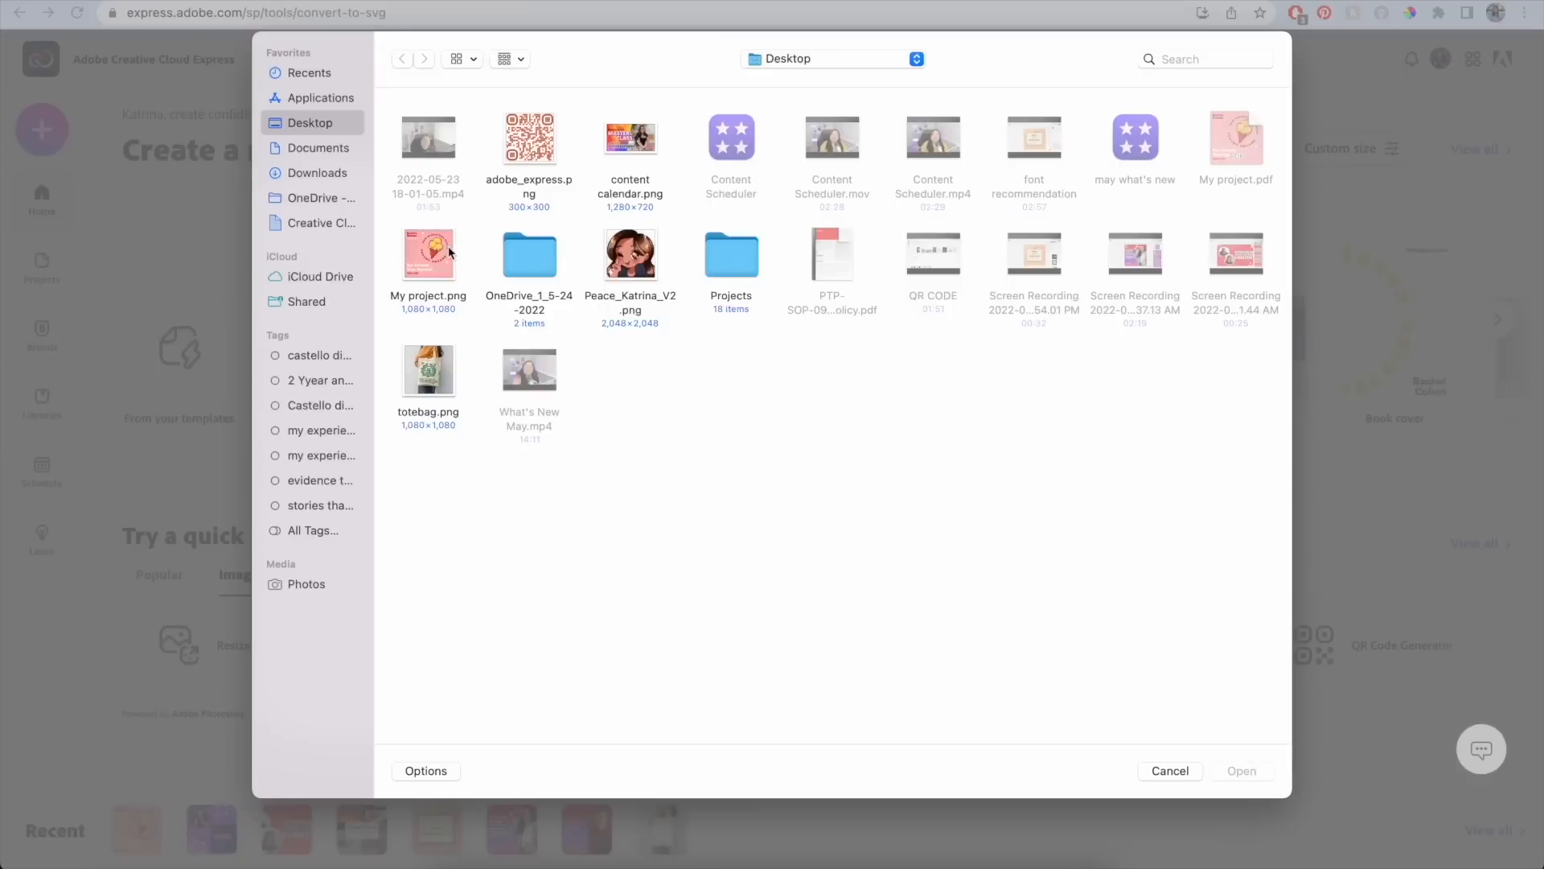
# Convert the Keyla's Scoops poster to SVG, download it and save it to the Desktop.
pyautogui.click(1246, 773)
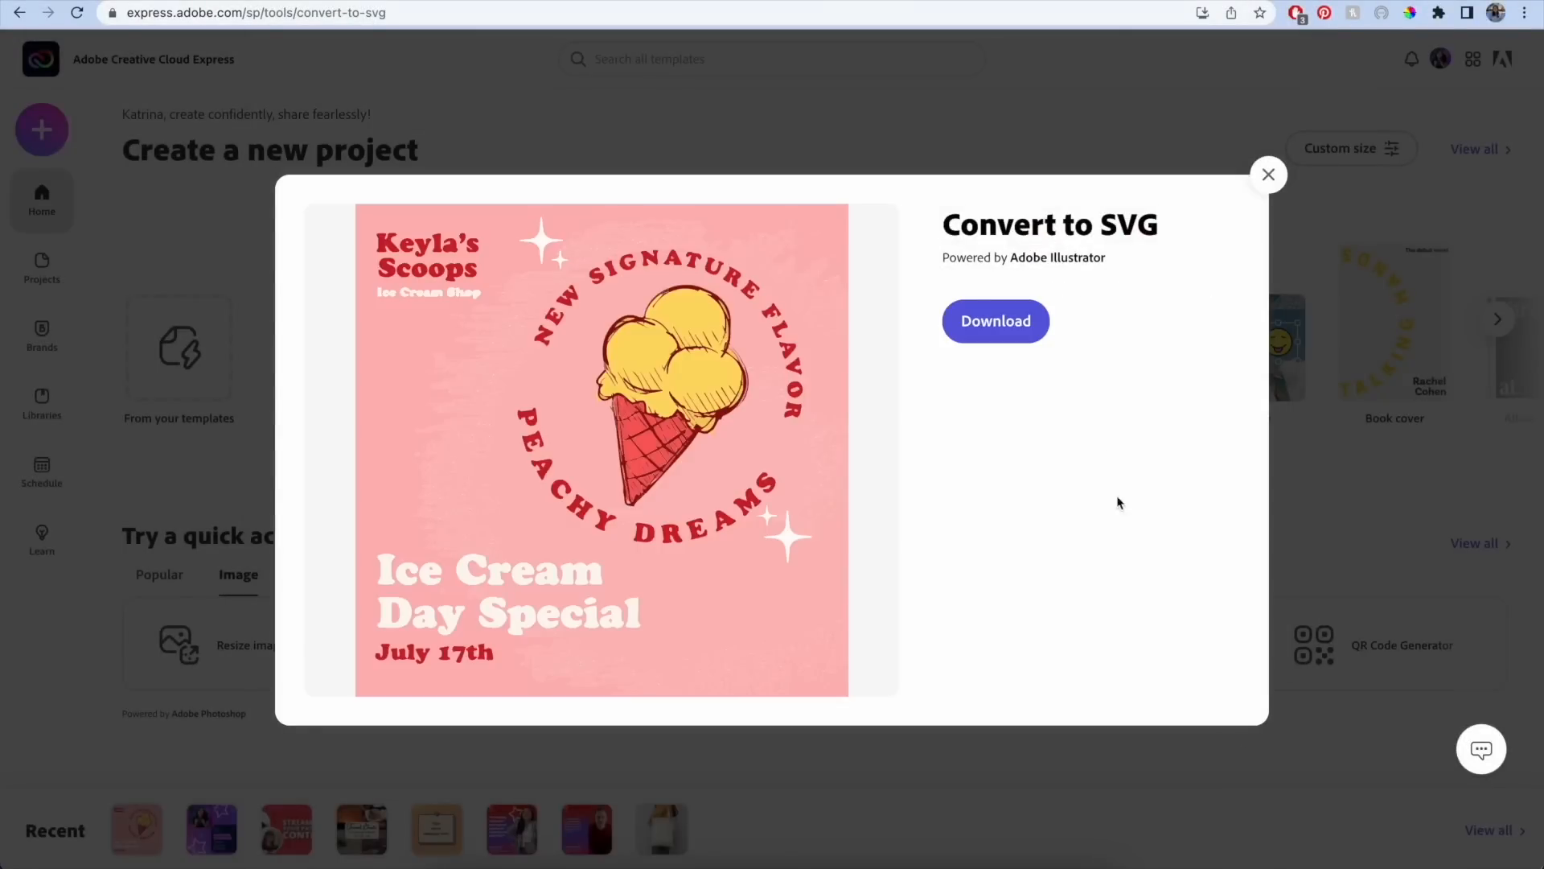
pyautogui.click(1013, 346)
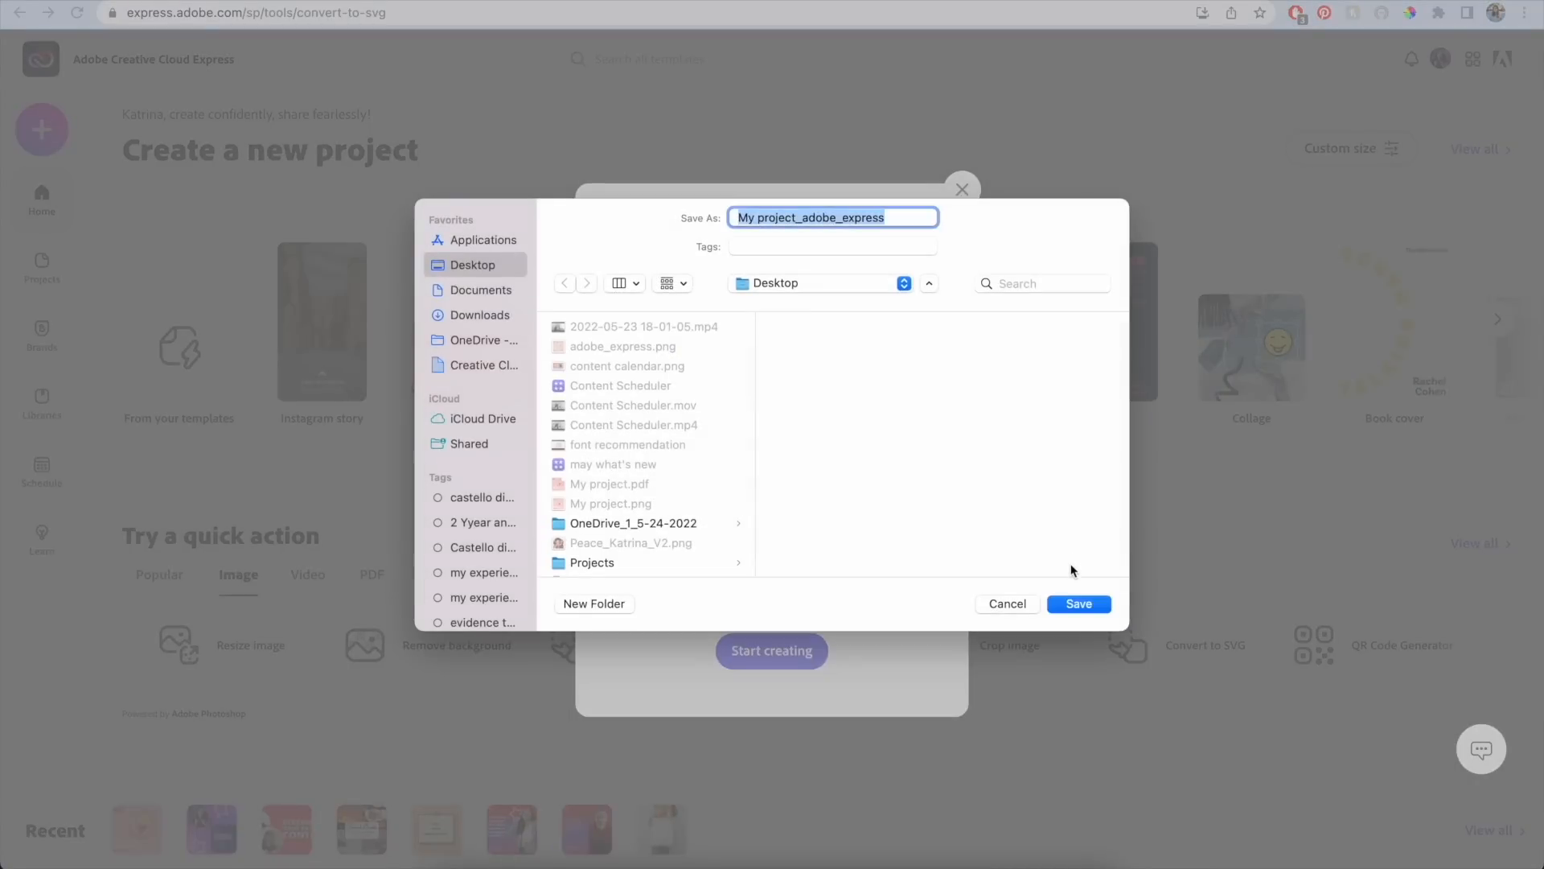
pyautogui.click(1077, 603)
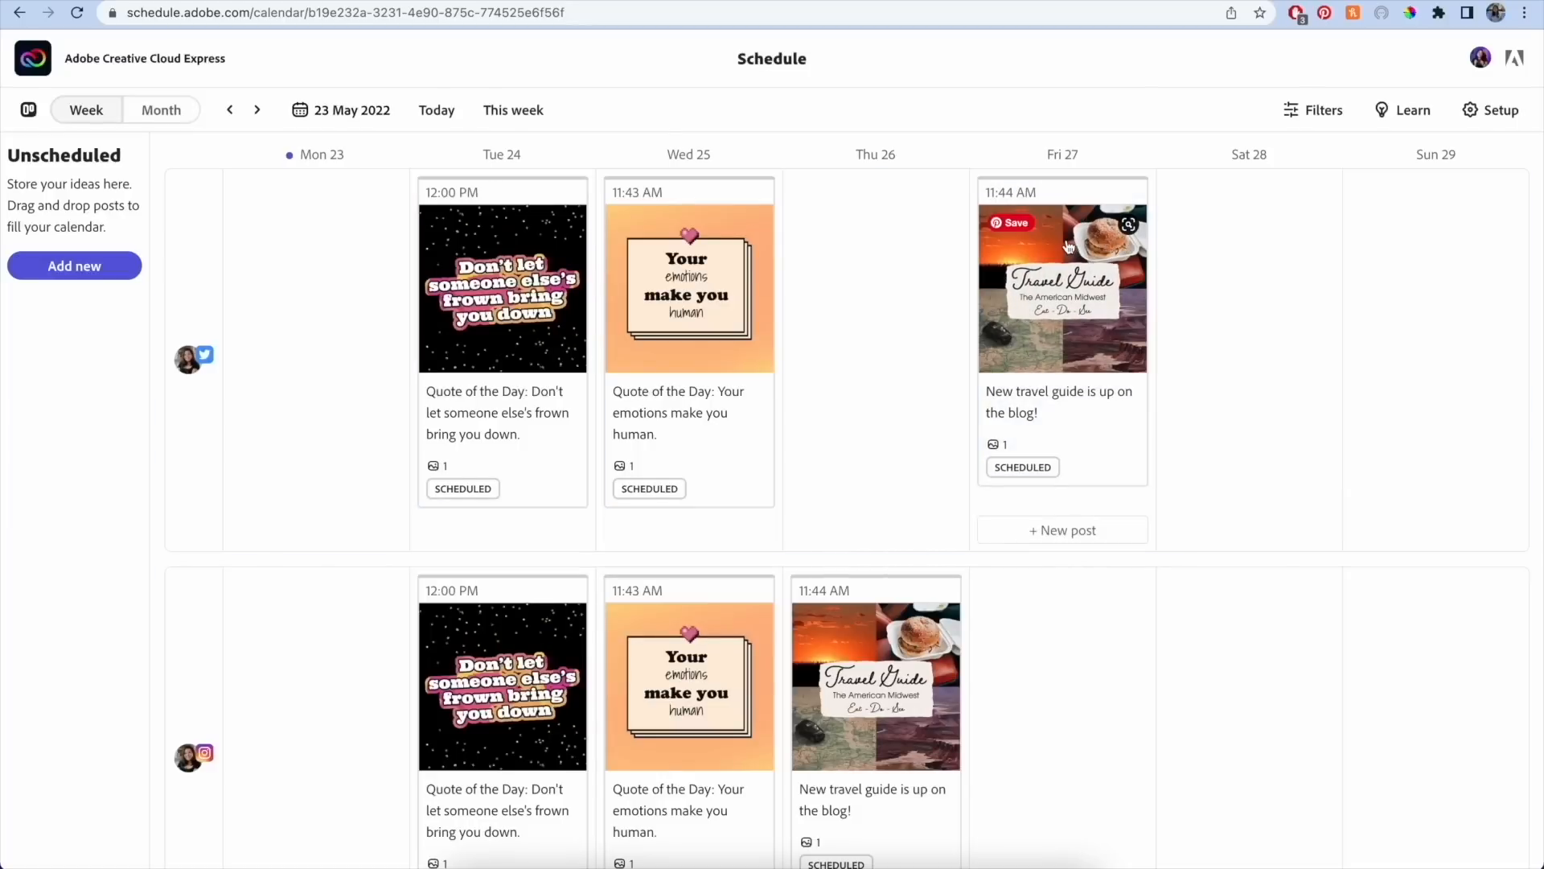
# Drag the quote post card from Thursday 26 onto Wednesday 25 in the calendar.
pyautogui.moveTo(711, 278); pyautogui.dragTo(839, 298)
pyautogui.moveTo(845, 631); pyautogui.dragTo(693, 630)
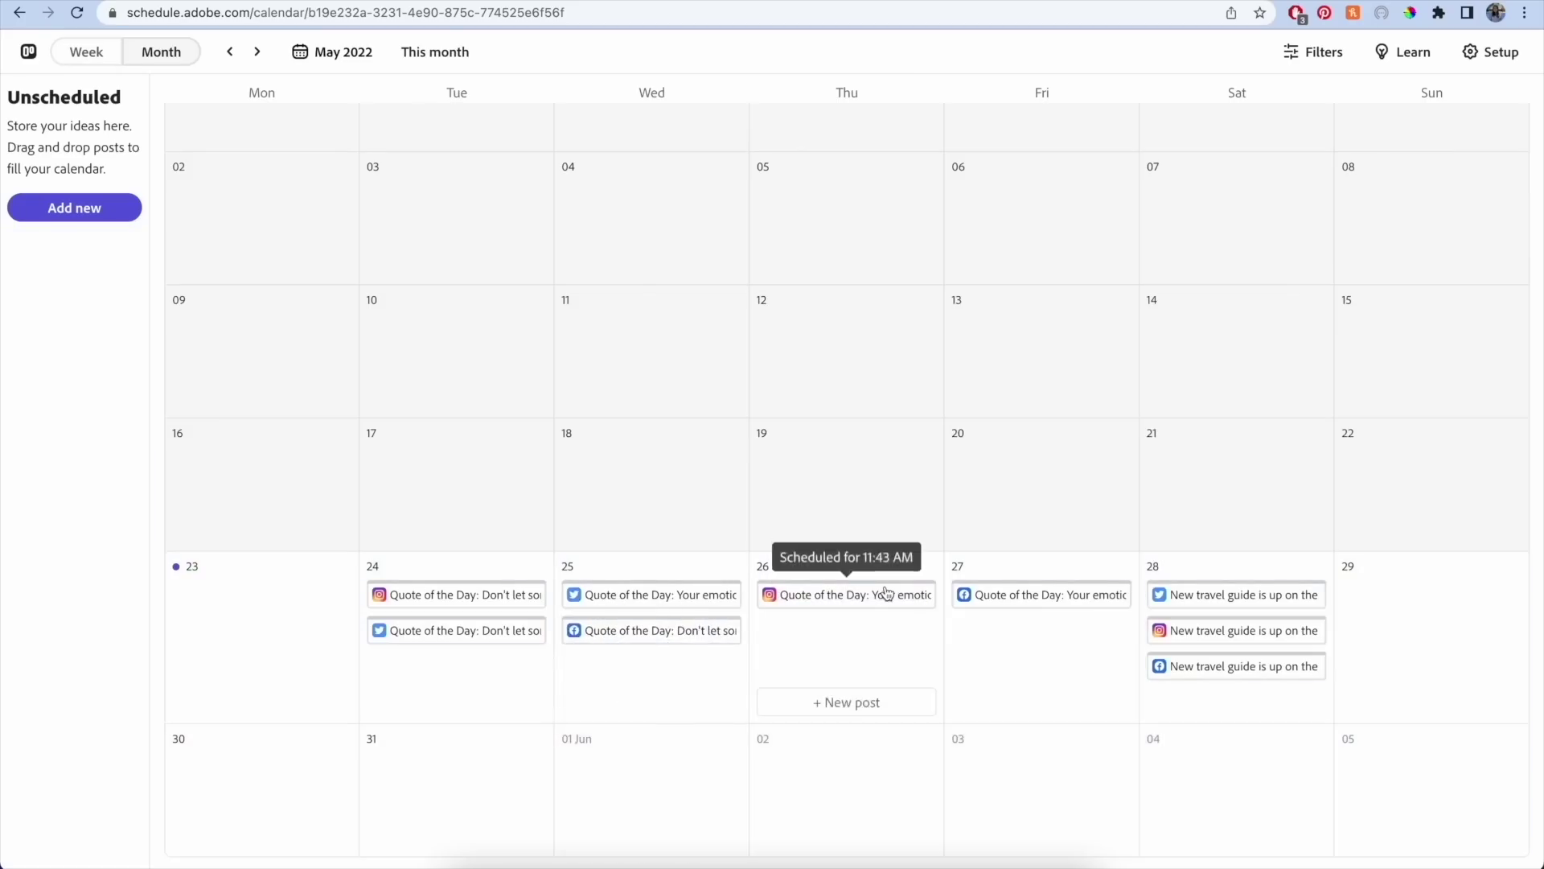
pyautogui.moveTo(887, 594); pyautogui.dragTo(796, 592)
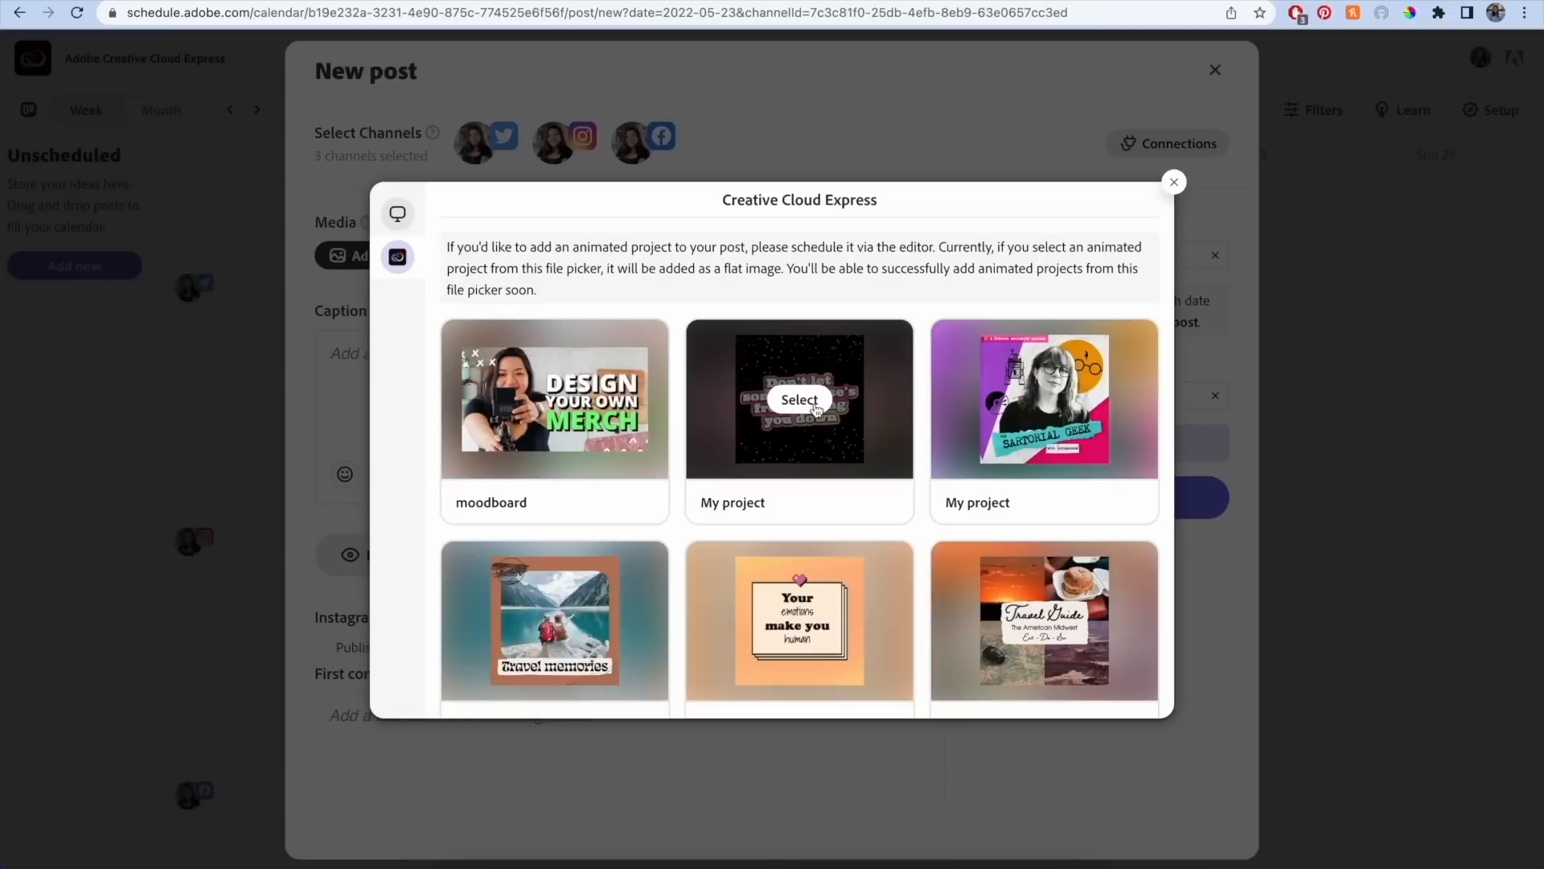
# Attach the frown-quote project as the new post's media.
pyautogui.click(817, 408)
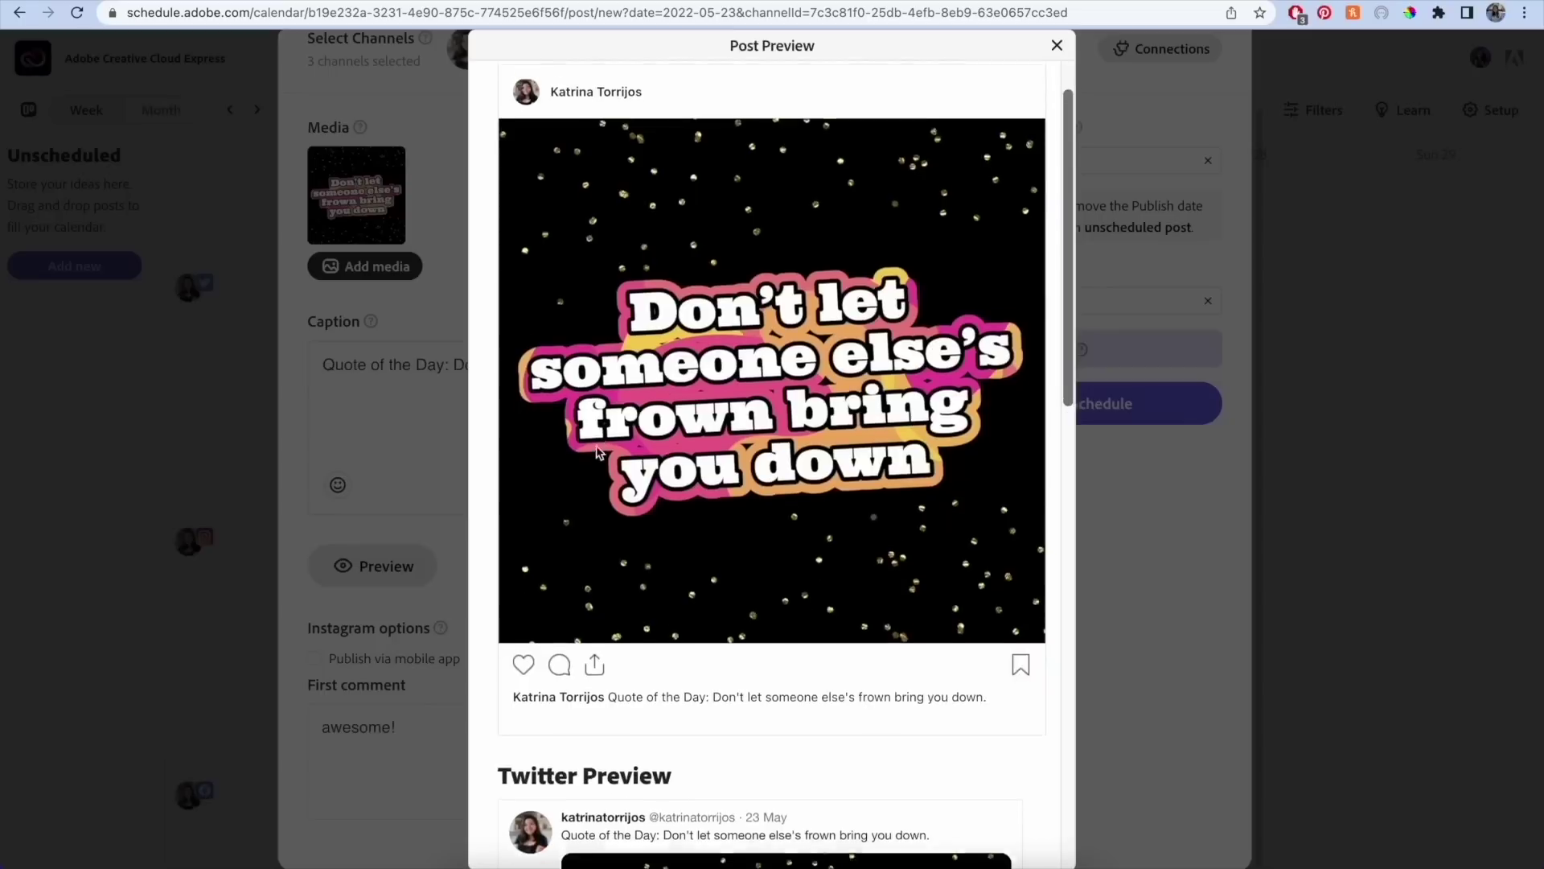
pyautogui.scroll(-5, 596, 449)
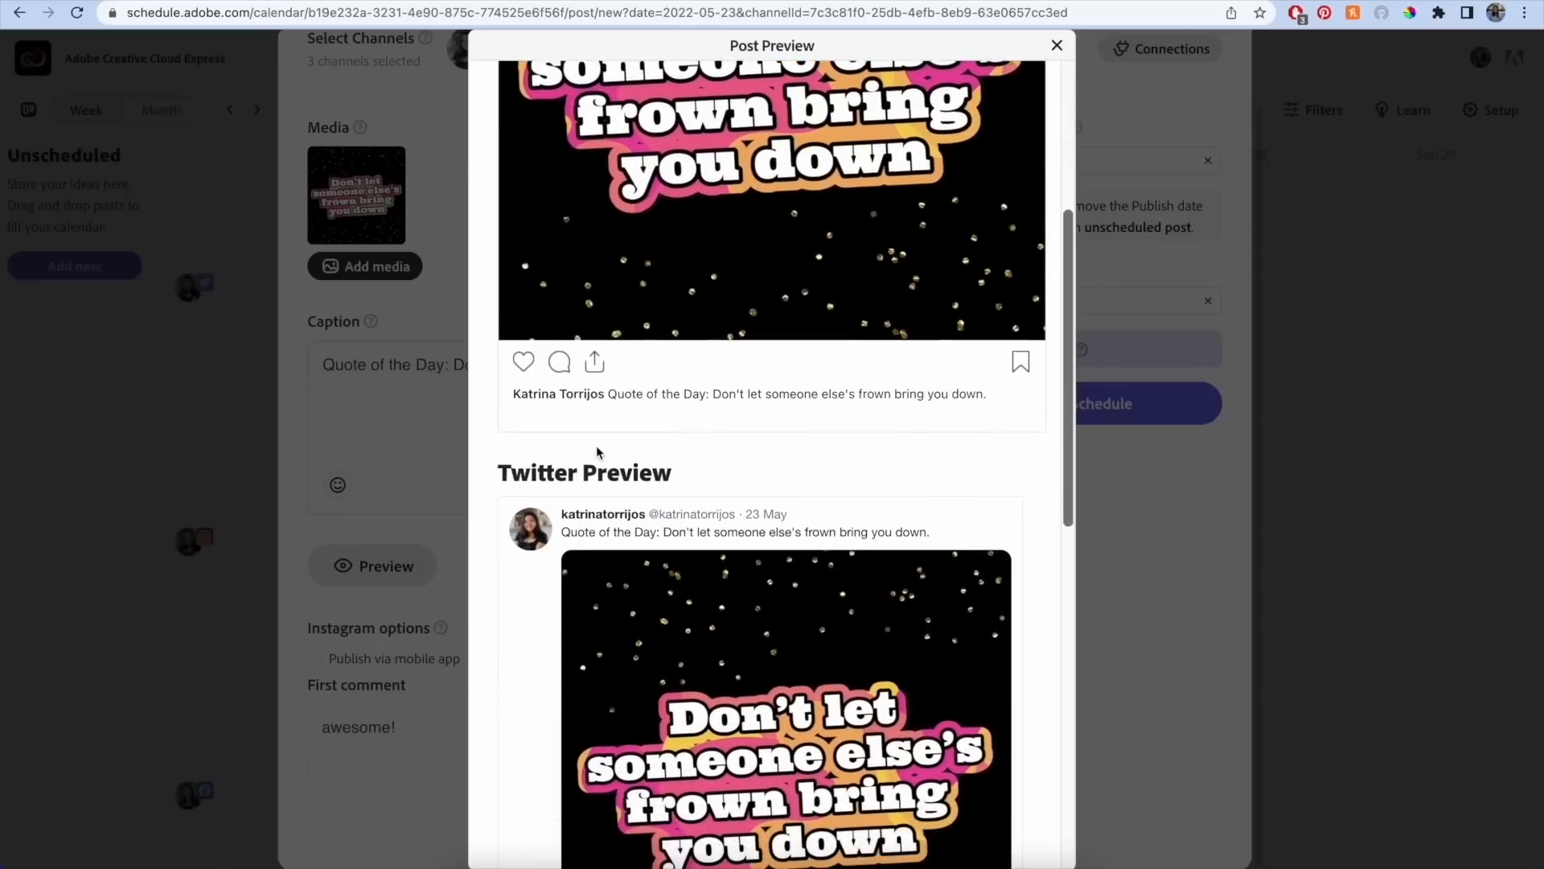
pyautogui.scroll(-2, 596, 445)
pyautogui.scroll(-2, 596, 445)
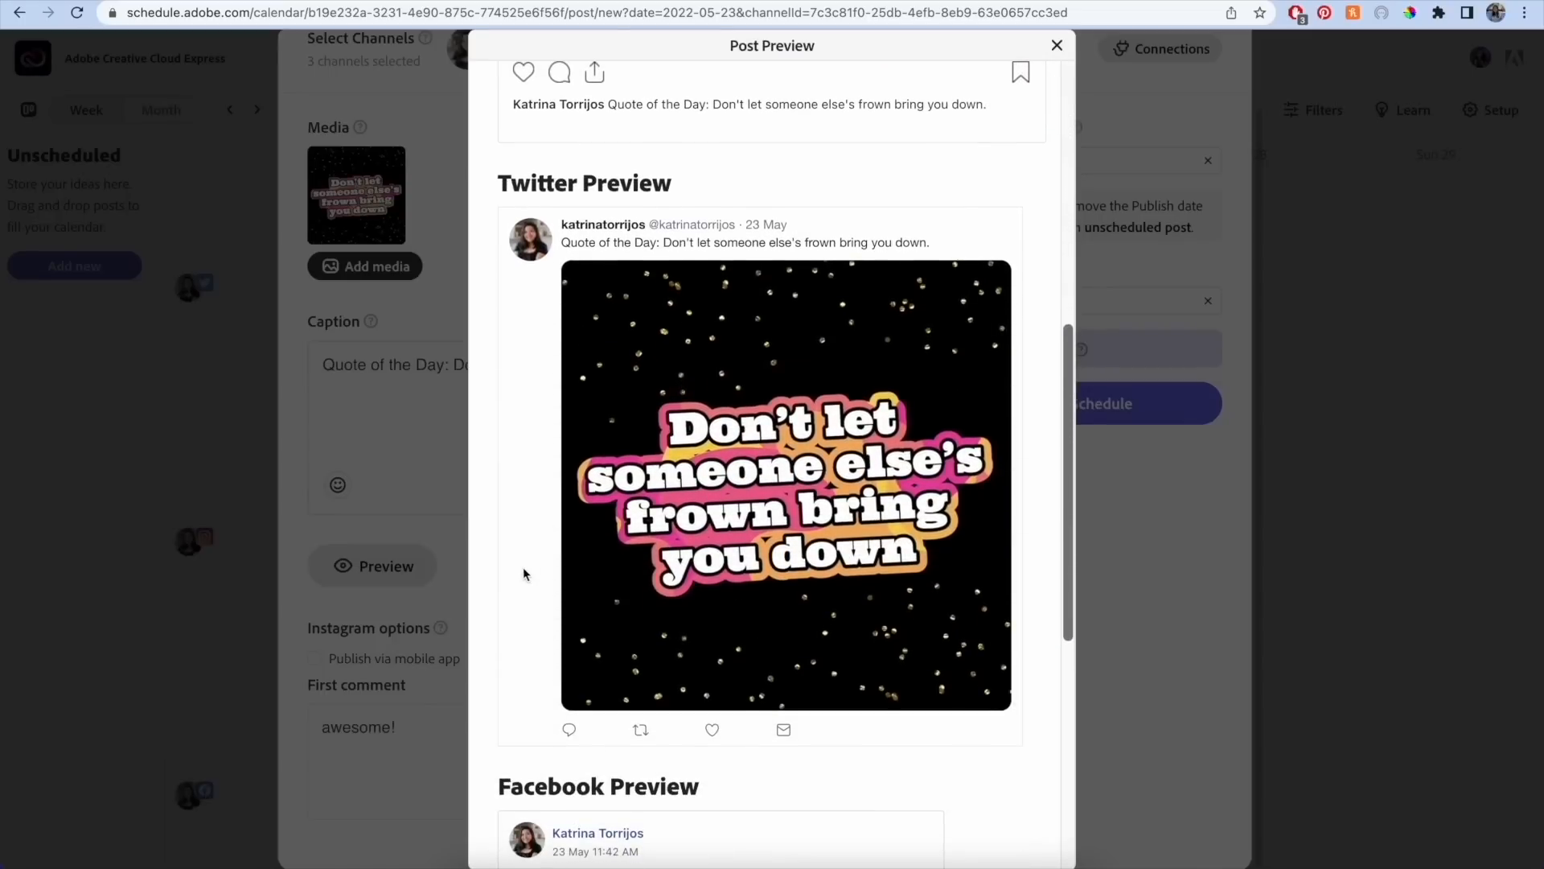
pyautogui.scroll(-1, 522, 573)
pyautogui.scroll(-1, 523, 574)
pyautogui.scroll(-1, 522, 574)
pyautogui.scroll(-2, 523, 574)
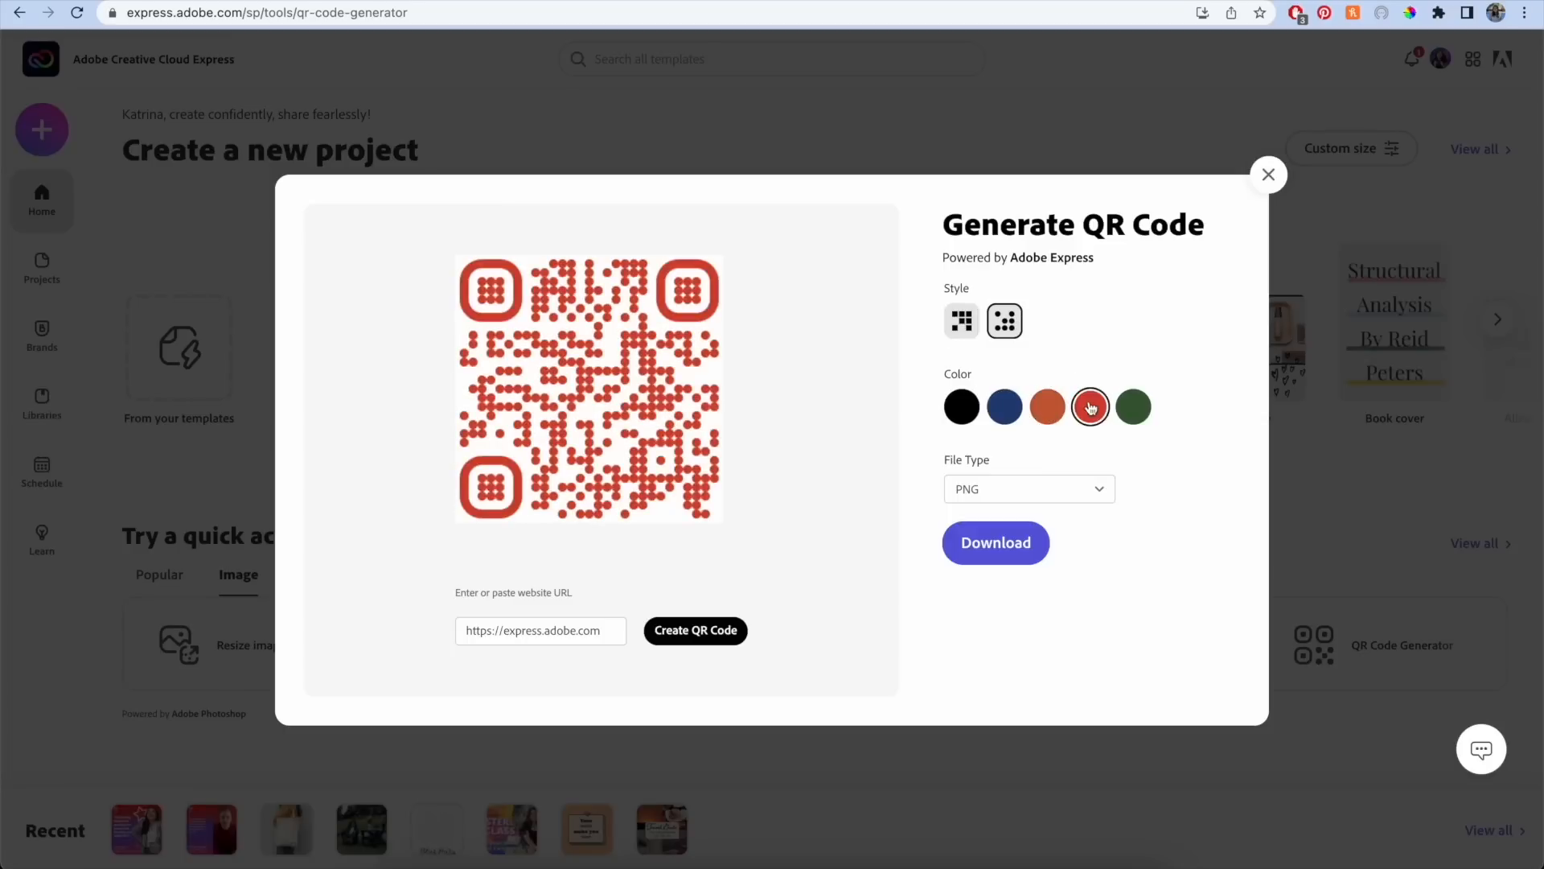
# Download the orange dotted QR code and save it as adobe_express.png.
pyautogui.click(1012, 543)
pyautogui.press('Return')
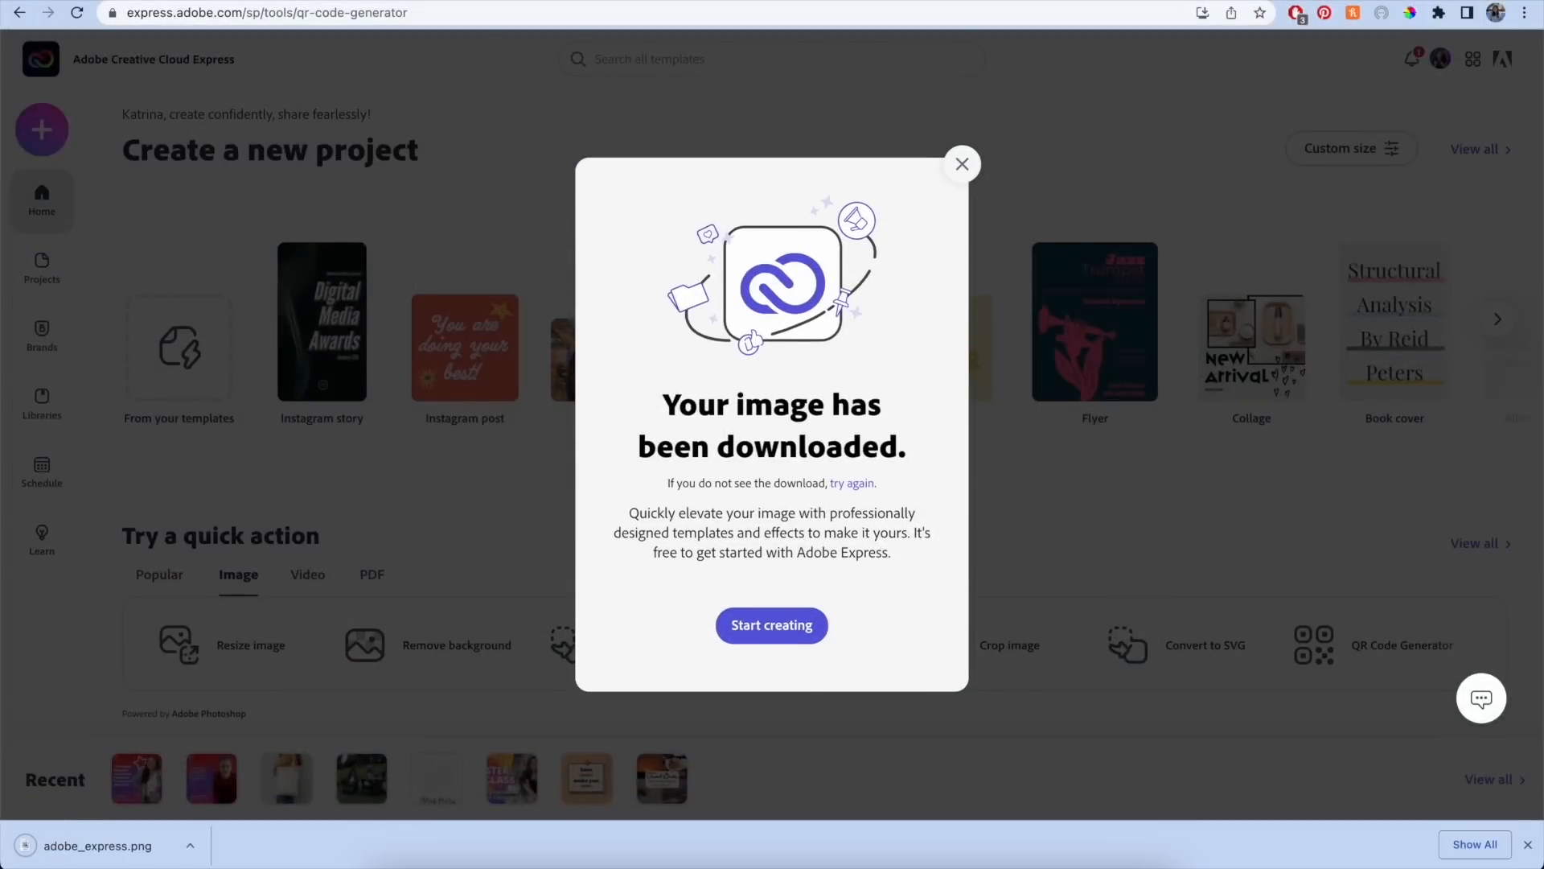